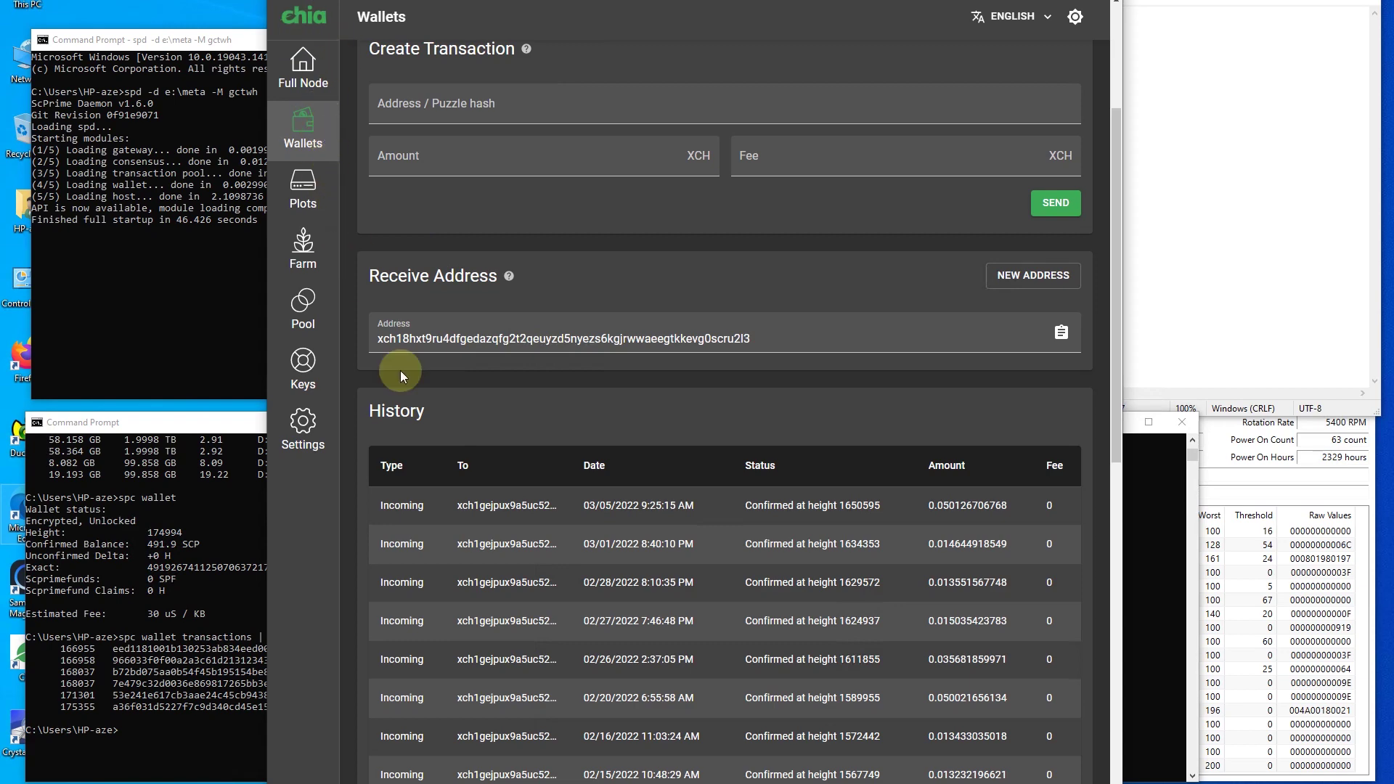
Step: Scroll the Chia wallet History list down to the pagination footer and back up
scroll(523, 450, down, 7)
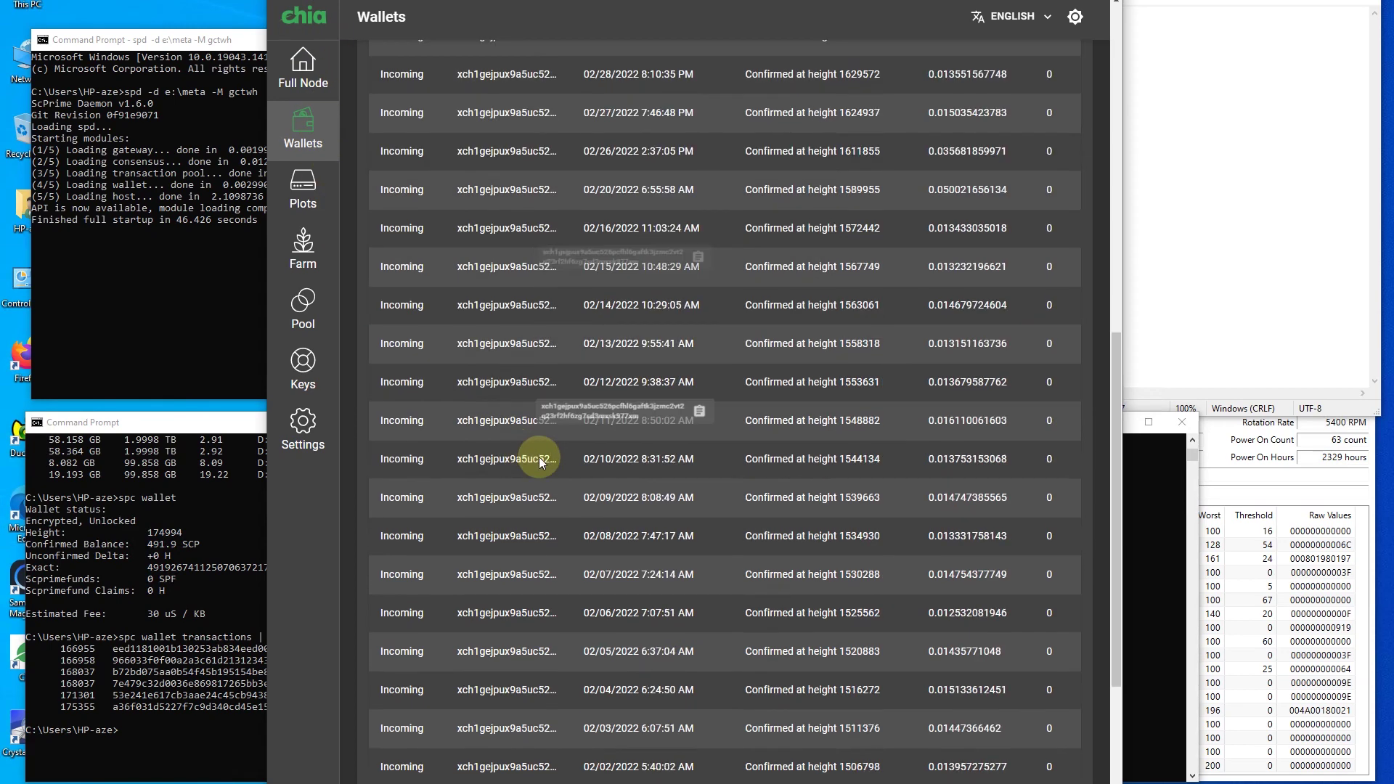
scroll(686, 566, down, 3)
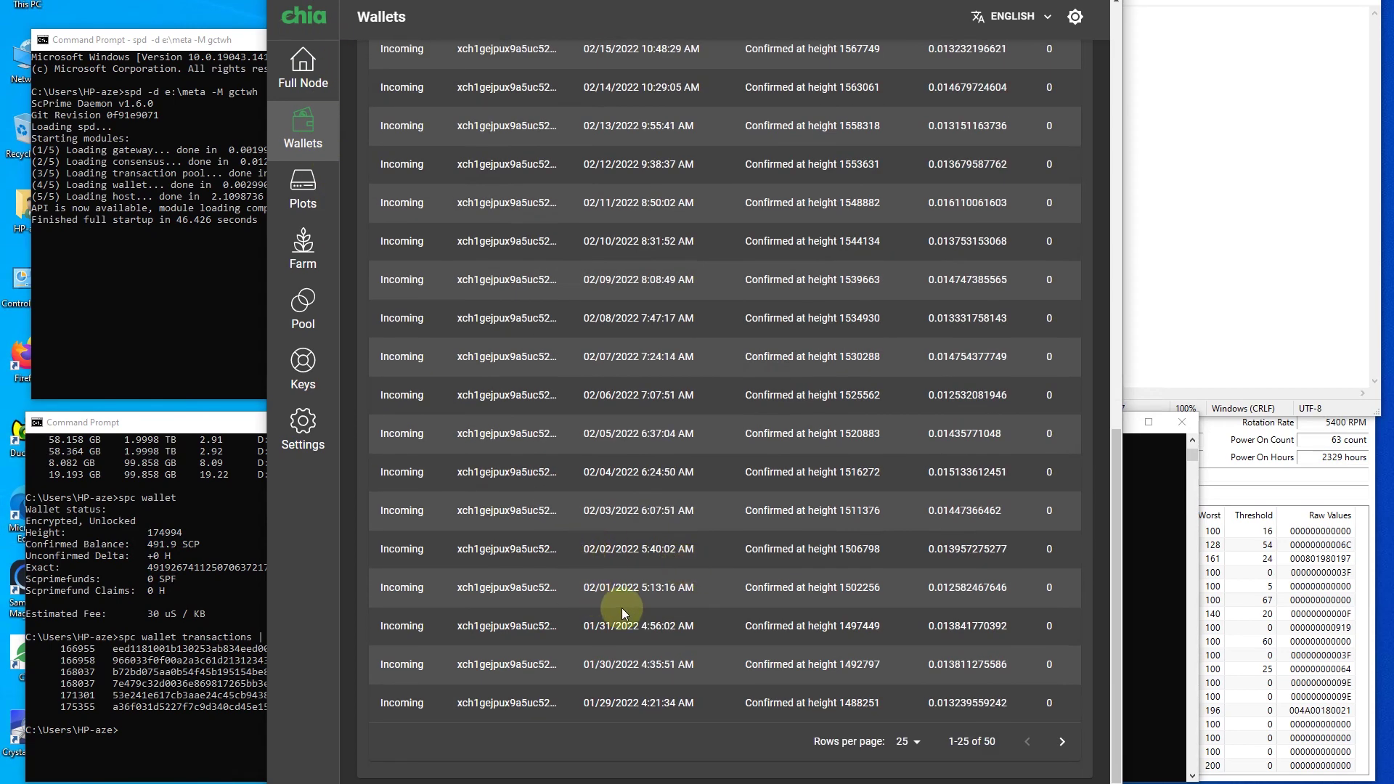
scroll(649, 664, up, 13)
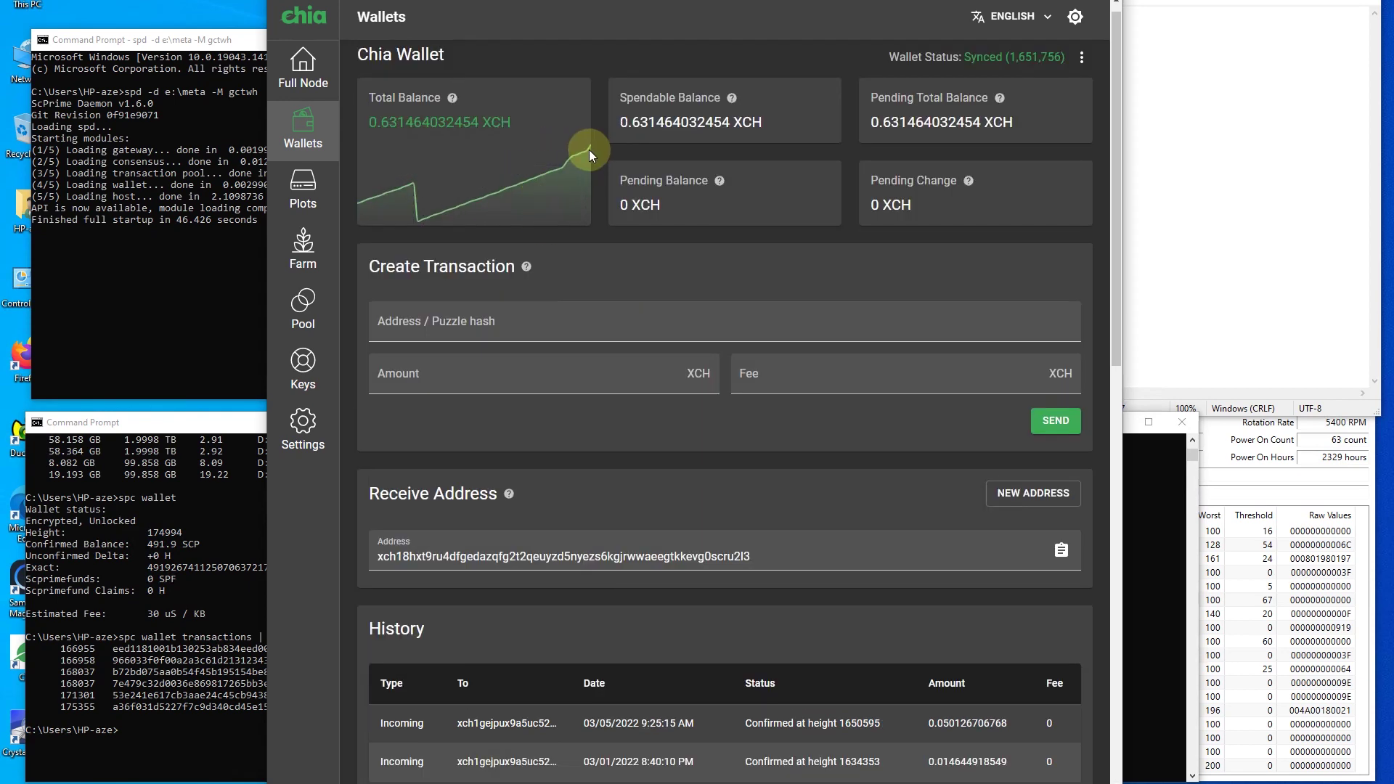
scroll(608, 433, down, 3)
scroll(607, 427, up, 1)
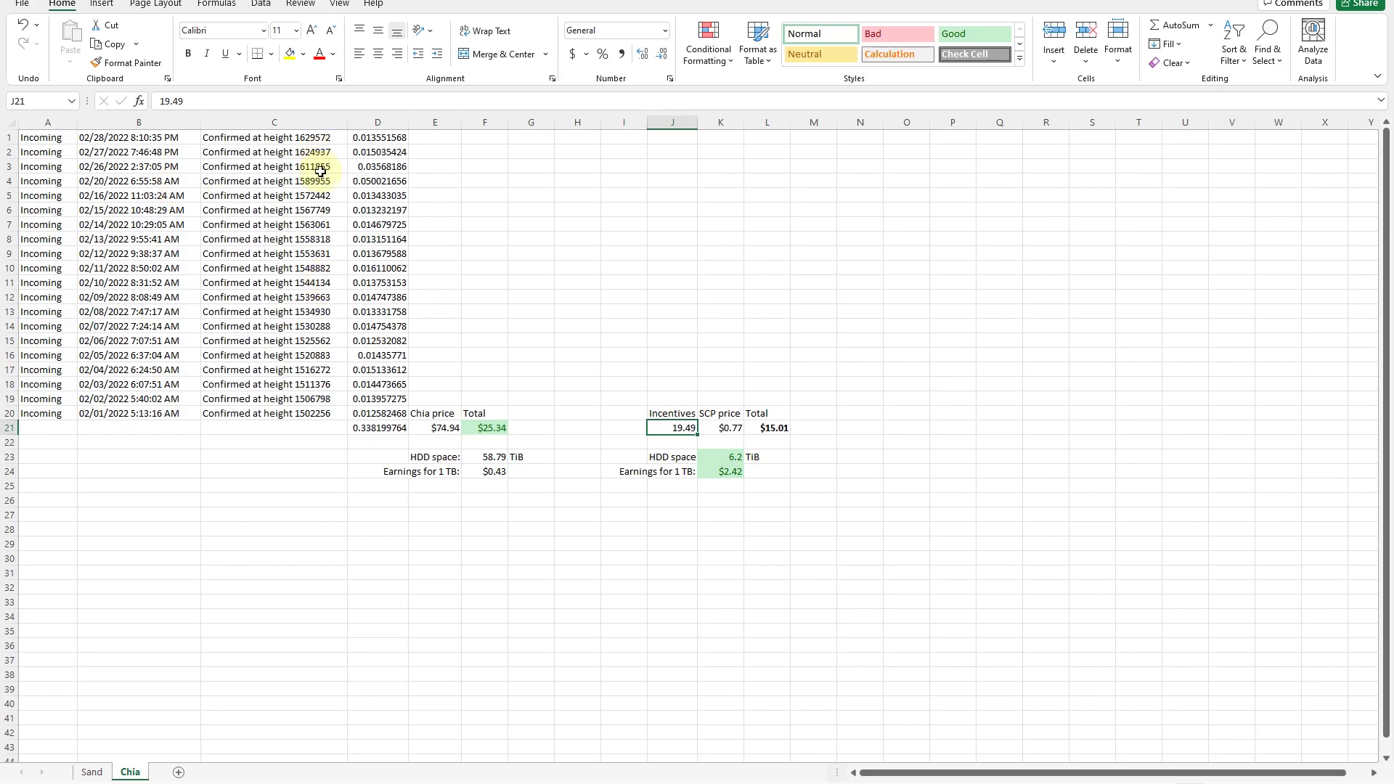
Step: Inspect the February payout dates, their sum, the $74.94 Chia price and the total formula
click(287, 268)
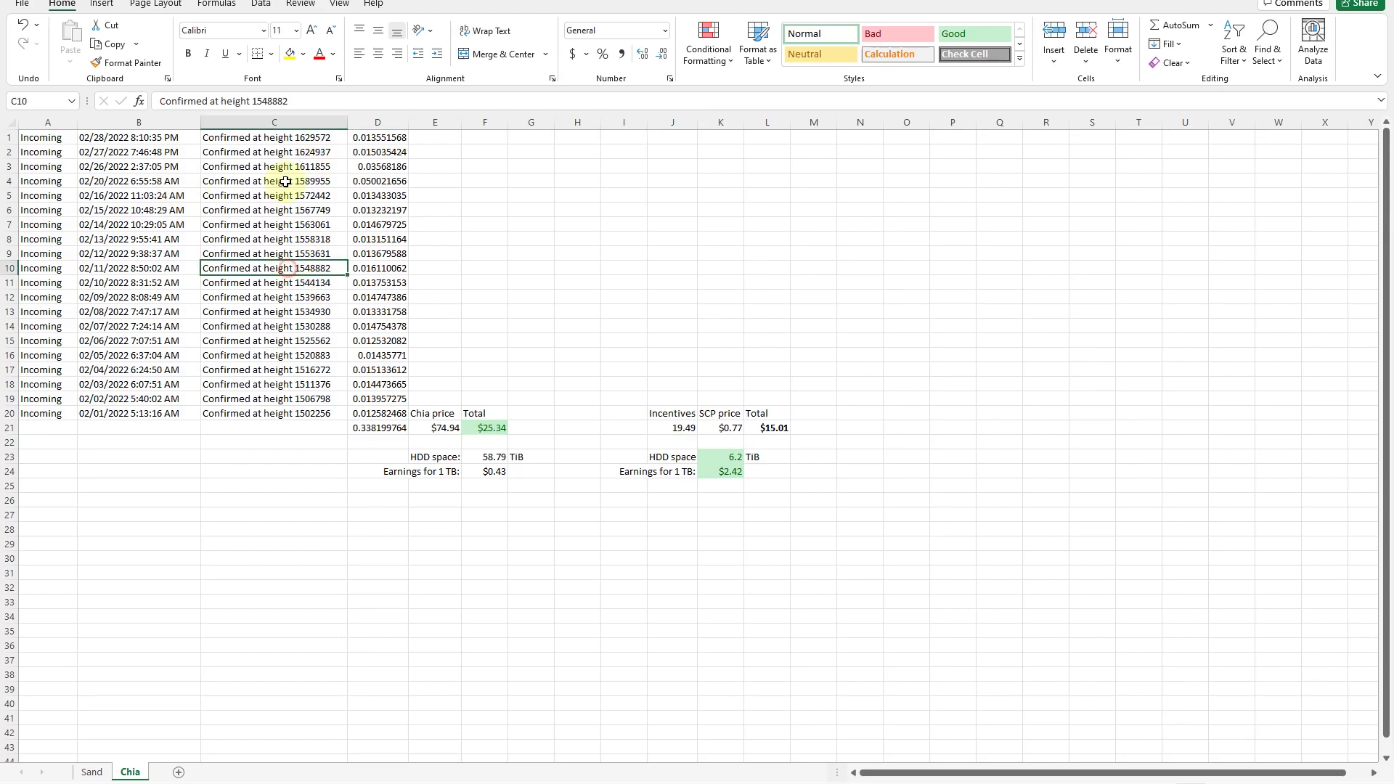
mouse_move(100, 418)
mouse_down()
mouse_move(118, 407)
mouse_move(118, 136)
mouse_up()
click(118, 137)
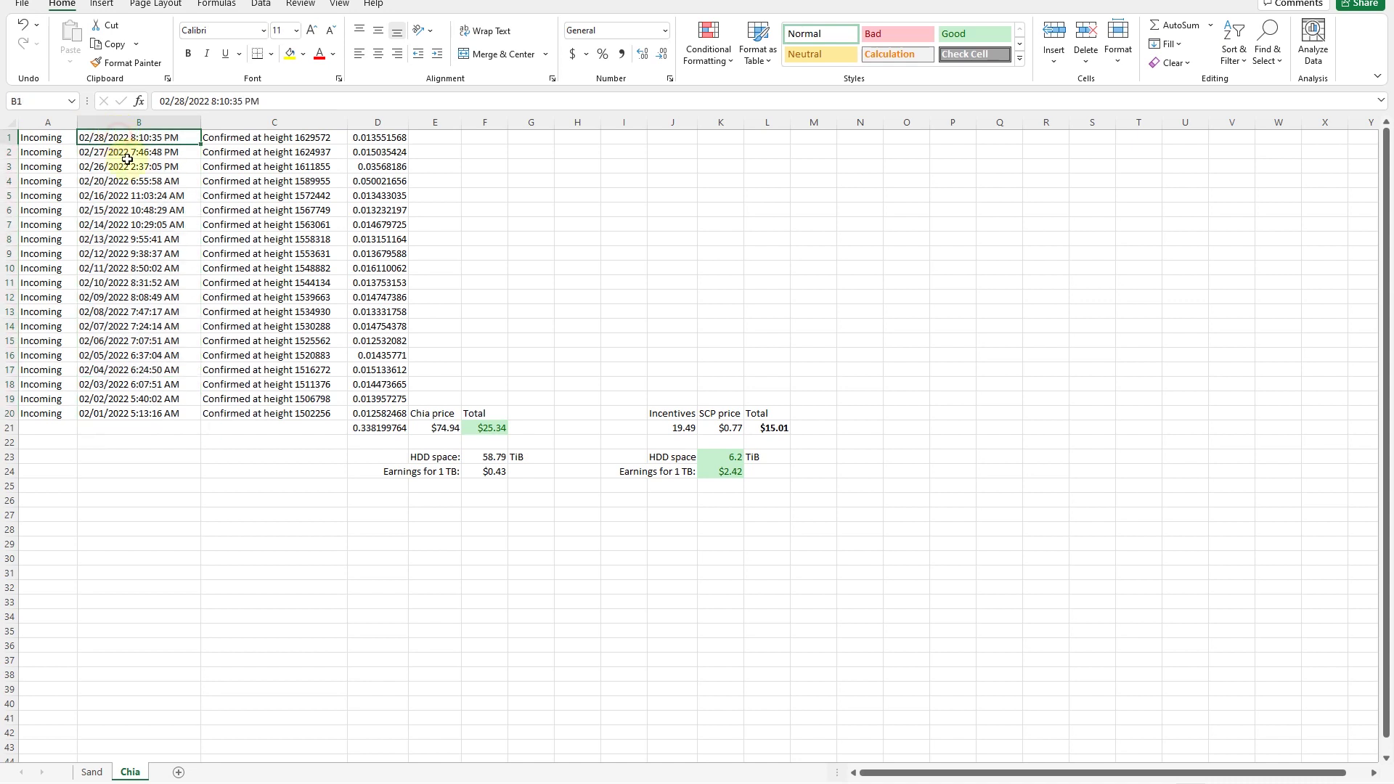
click(374, 431)
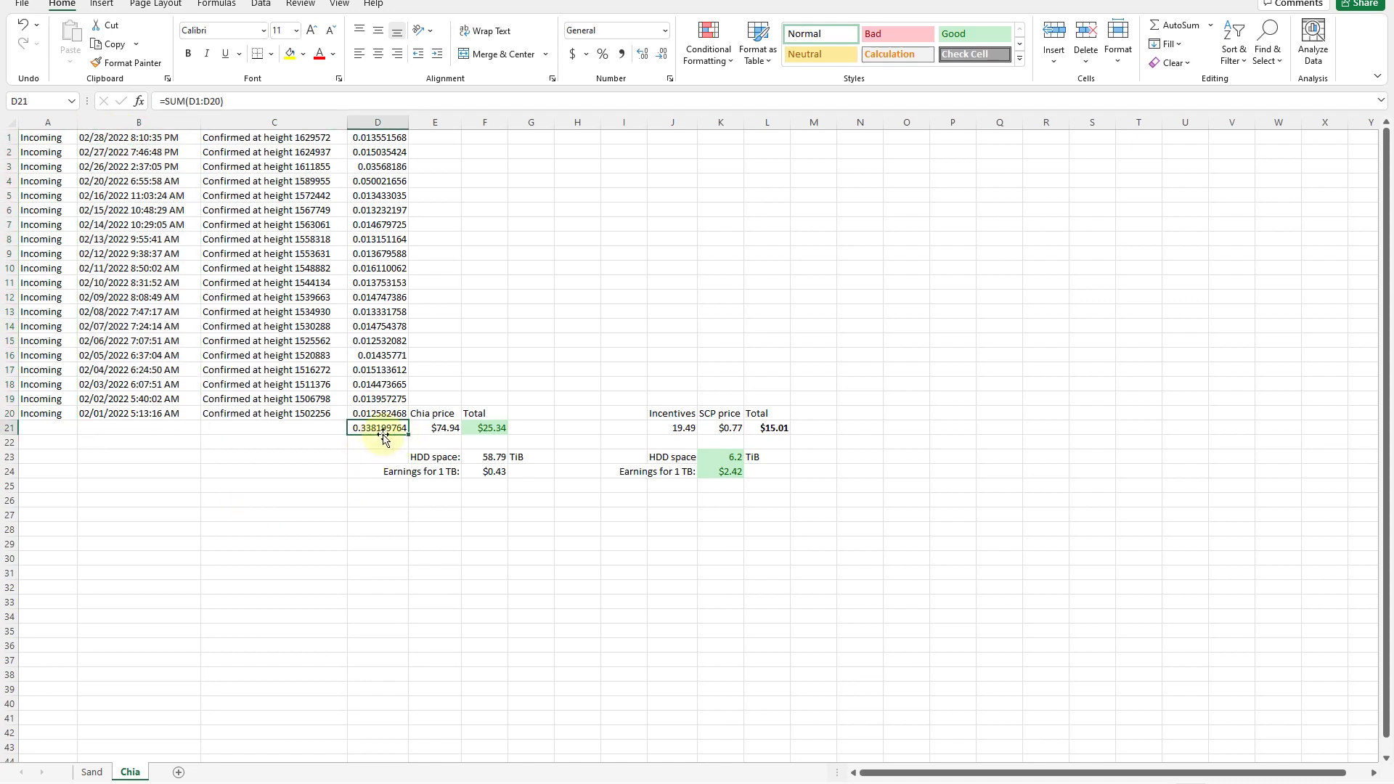
click(441, 427)
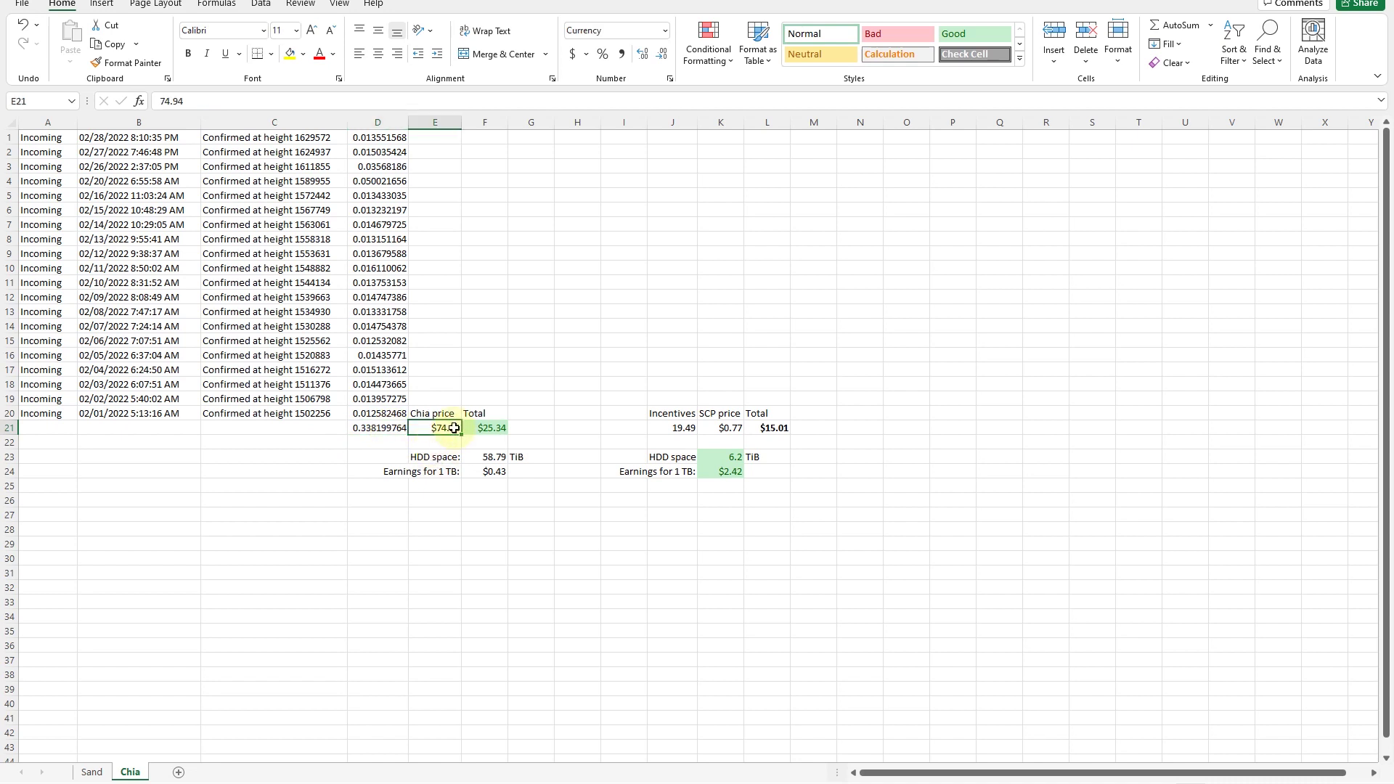
click(489, 428)
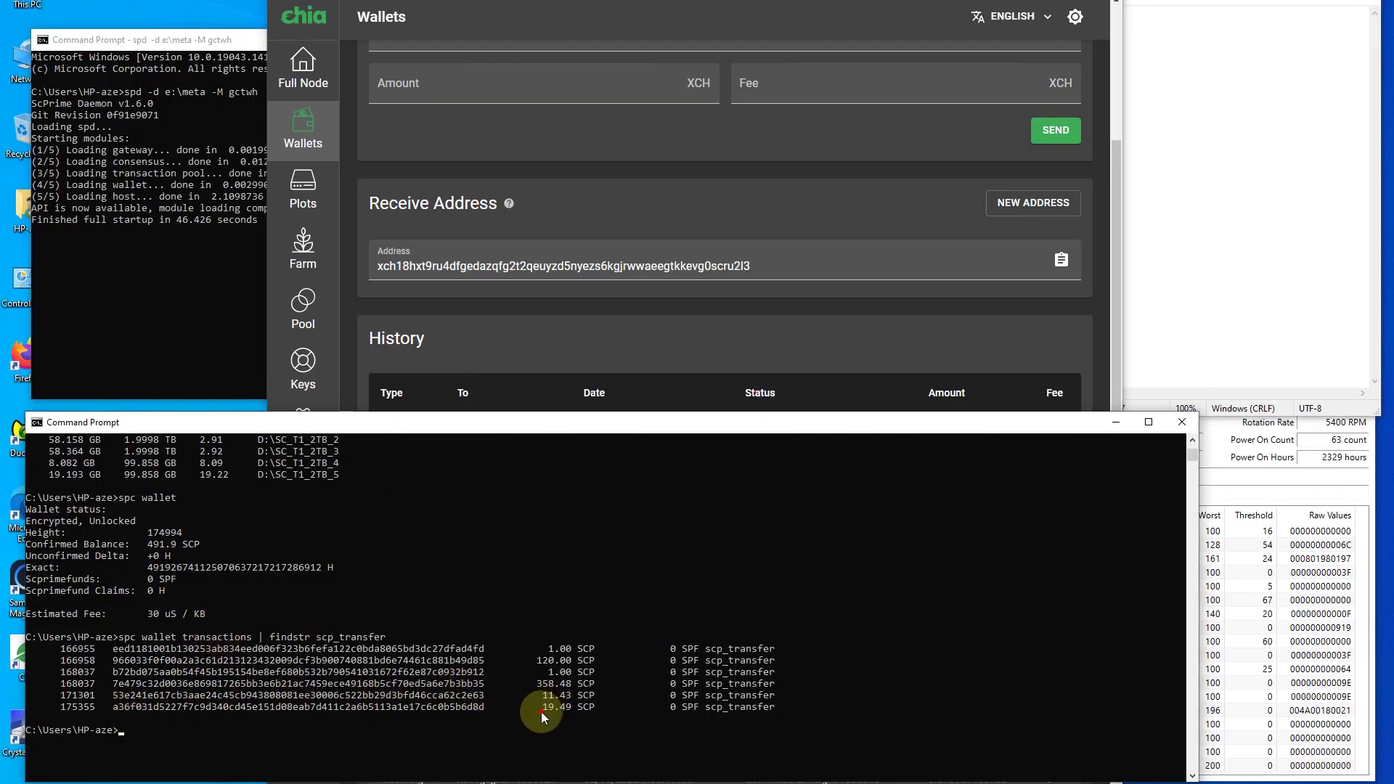
Step: Highlight the 19.49 SCP and 11.43 SCP incentive amounts in the wallet transfers
drag(541, 711, 586, 710)
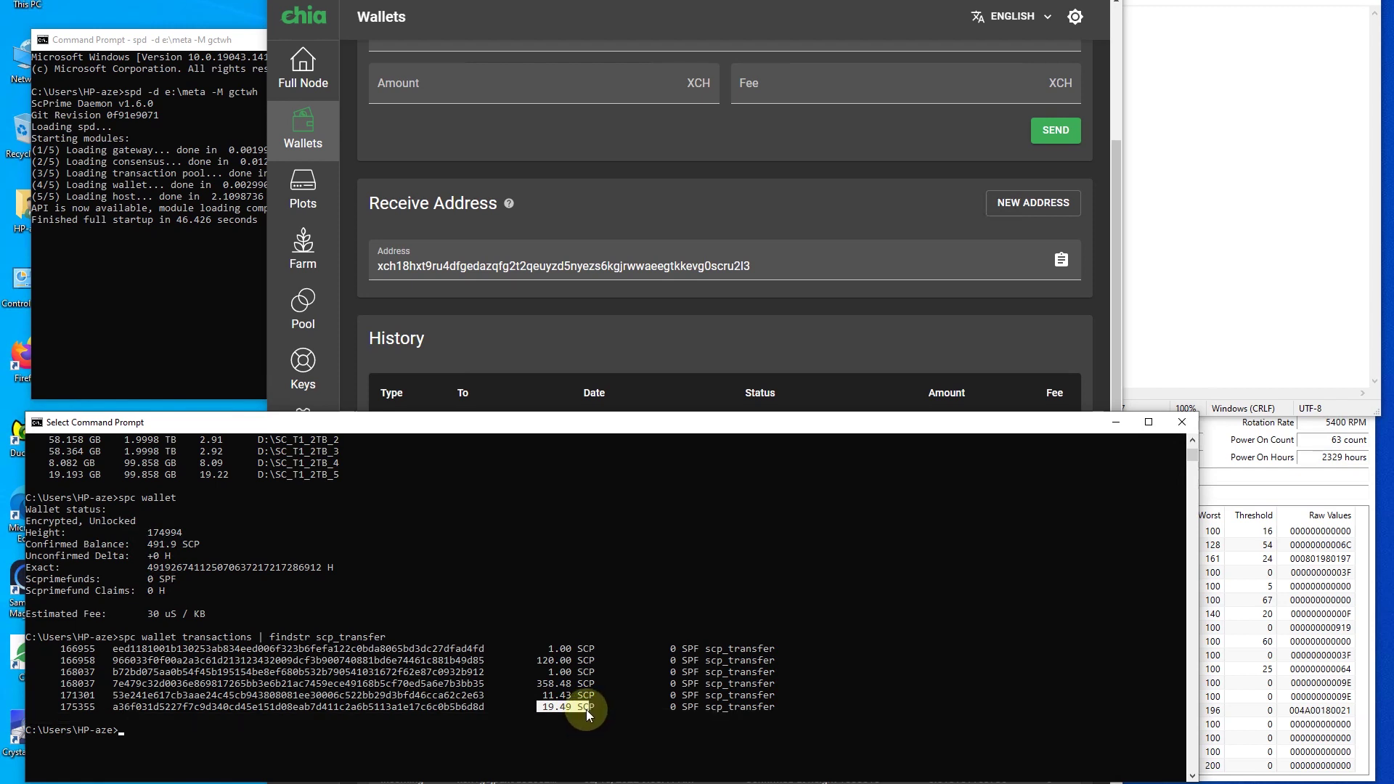
click(556, 695)
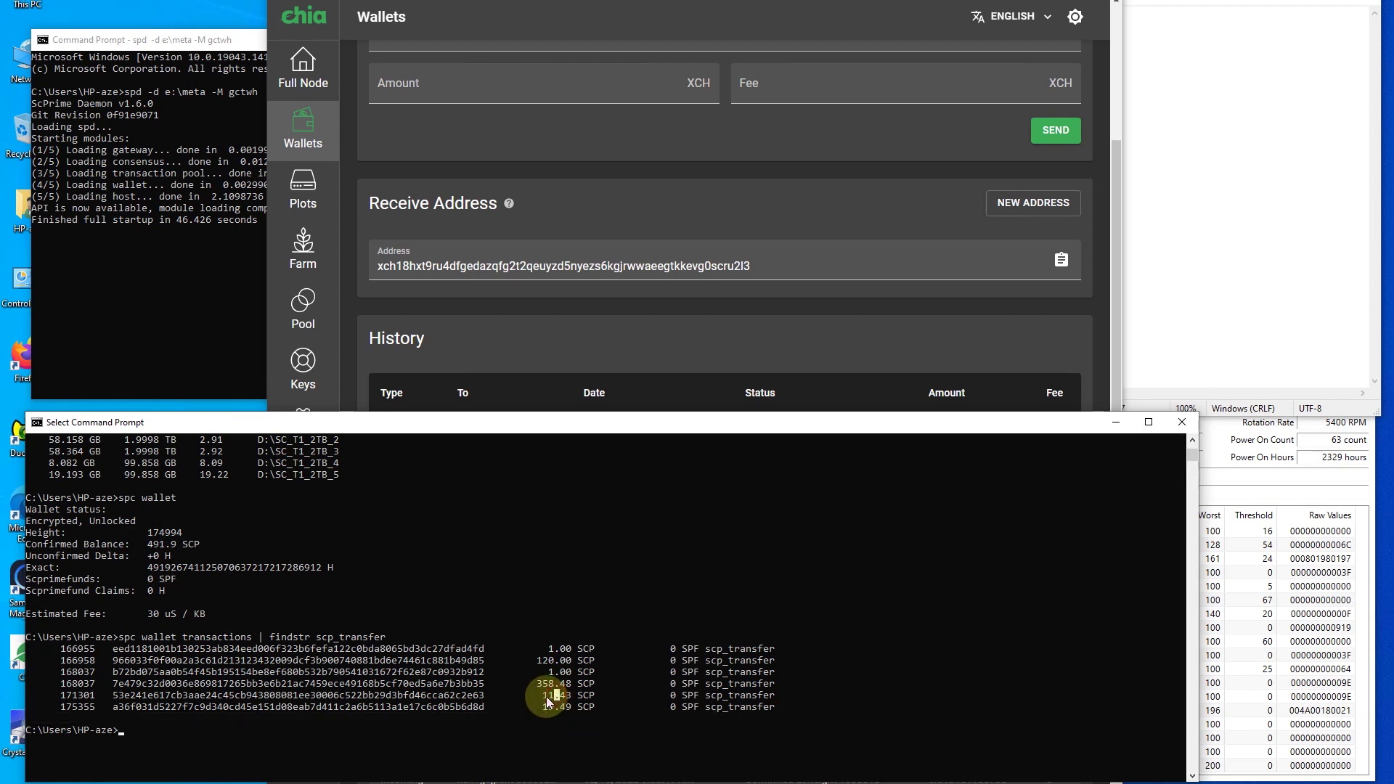
drag(547, 700, 584, 704)
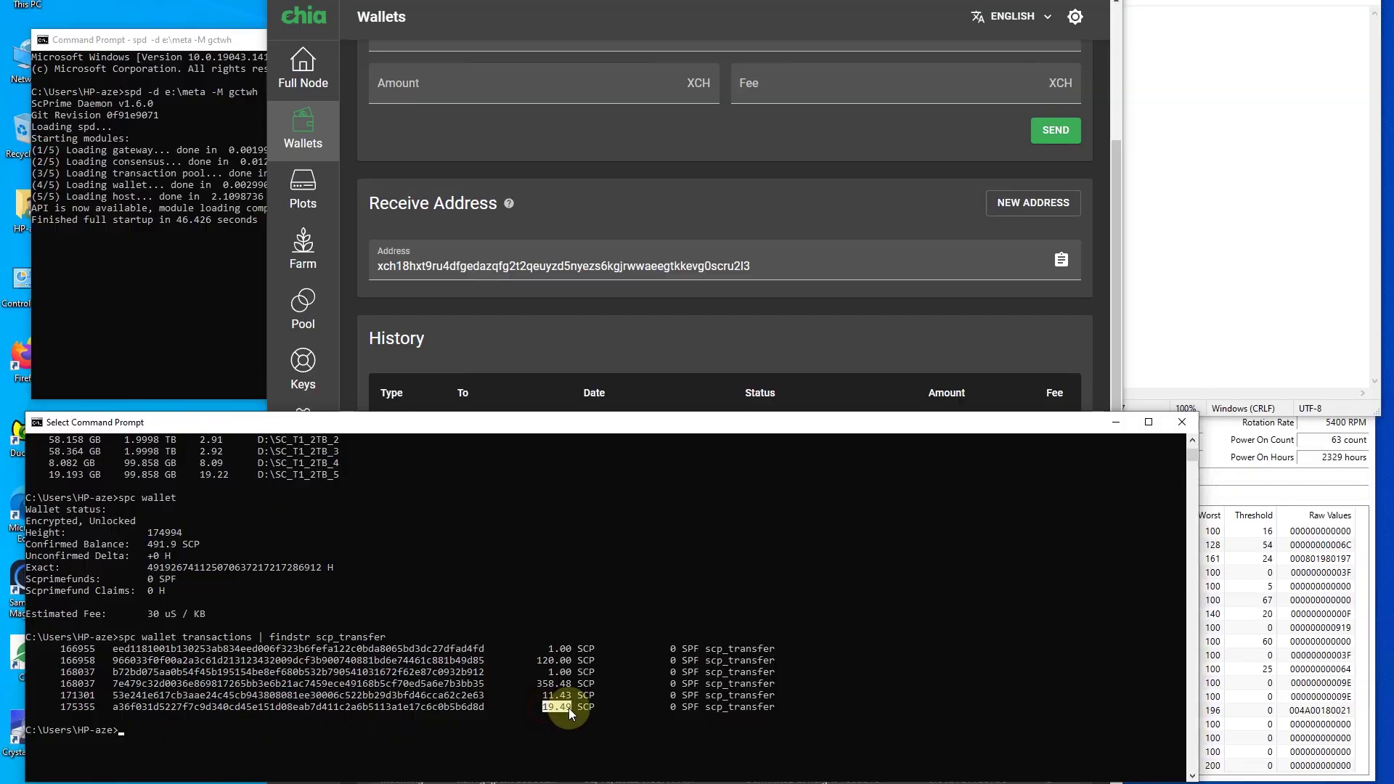
click(579, 707)
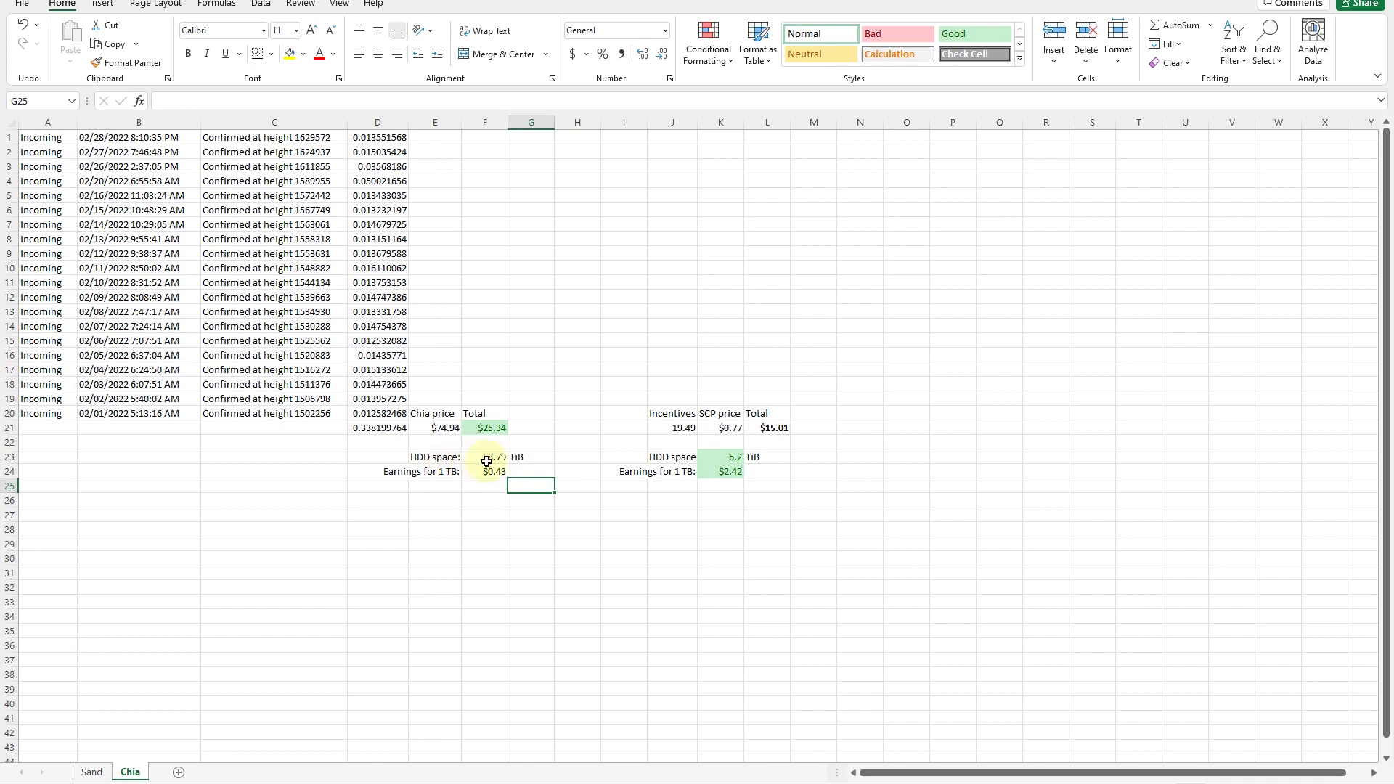
Step: Check the 58.79 TiB Chia and 6.2 TiB ScPrime HDD space cells
click(486, 458)
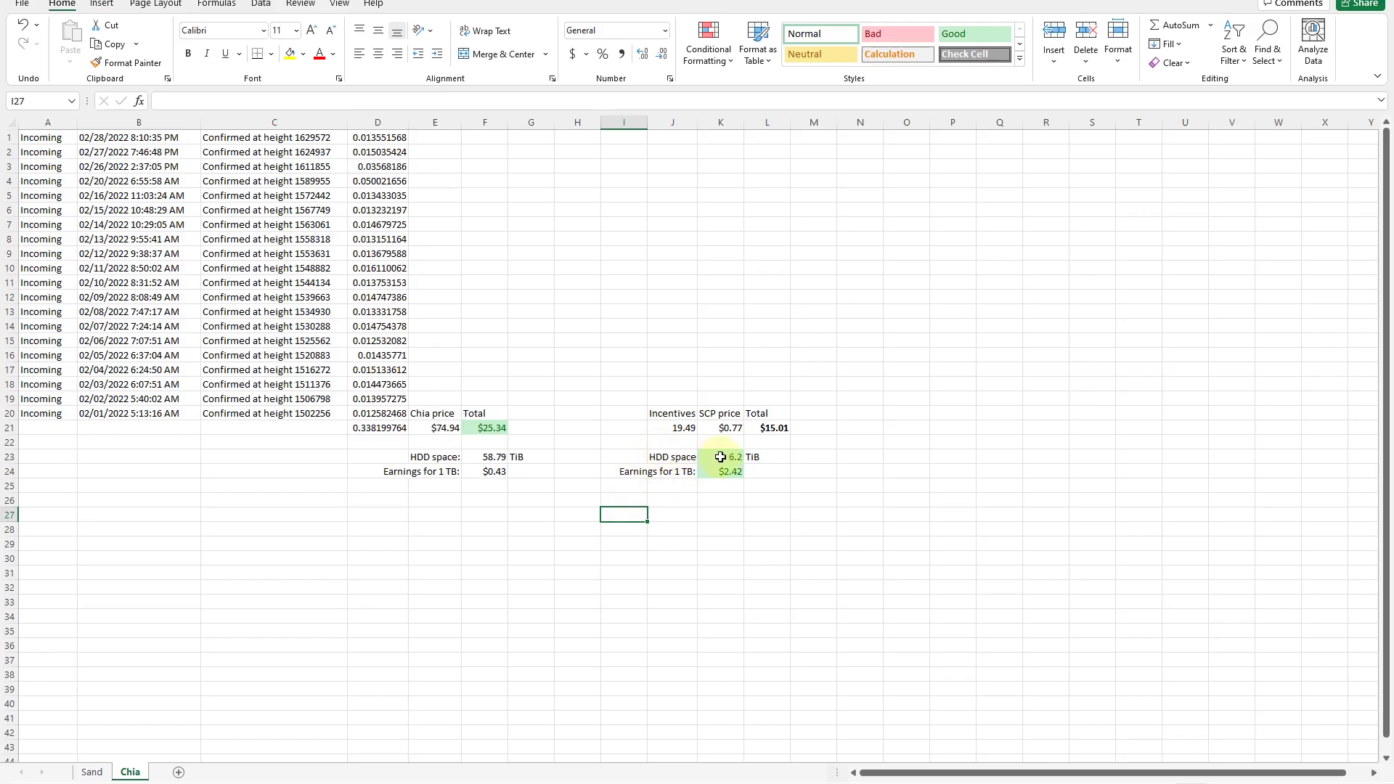
click(720, 457)
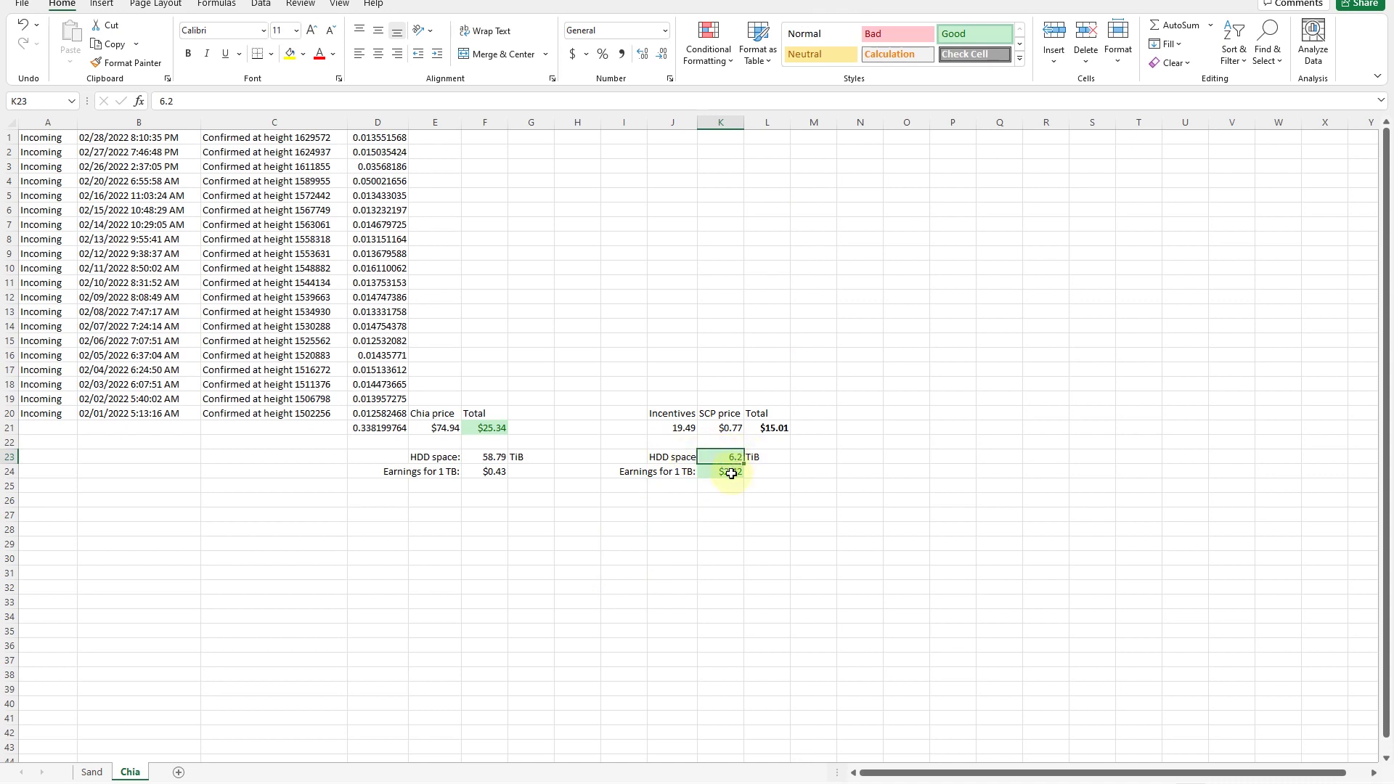
Step: Check the per-TB formulas giving $0.43 for Chia and $2.42 for ScPrime
click(487, 472)
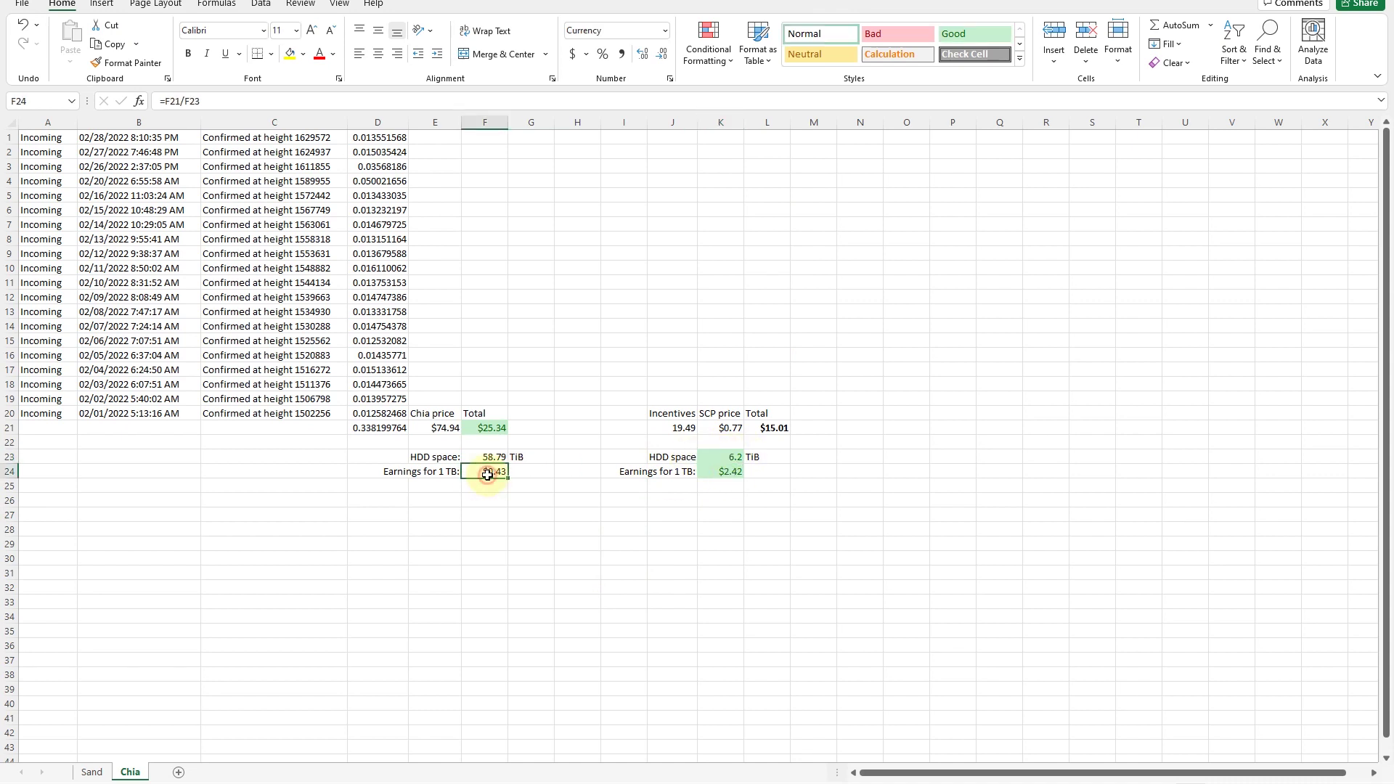
click(718, 472)
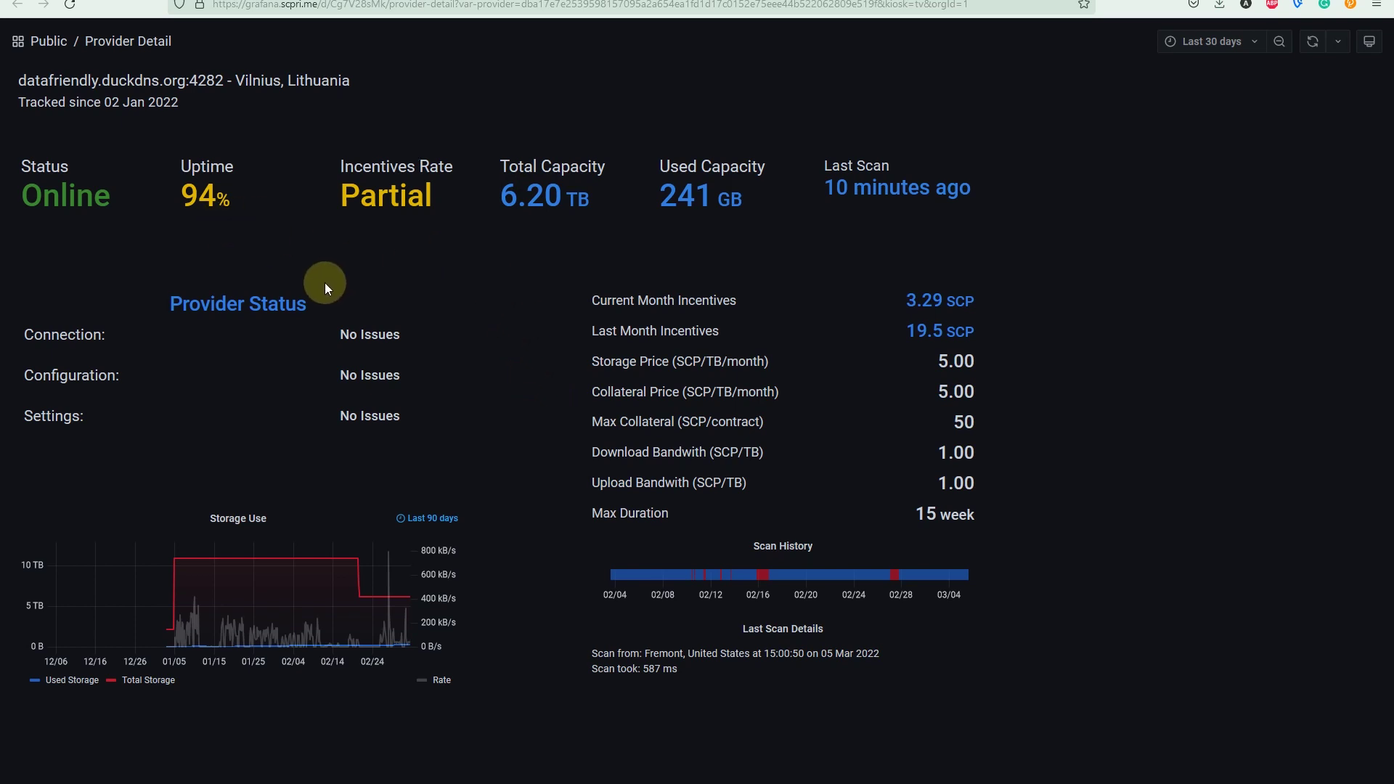
drag(186, 200, 228, 200)
click(238, 198)
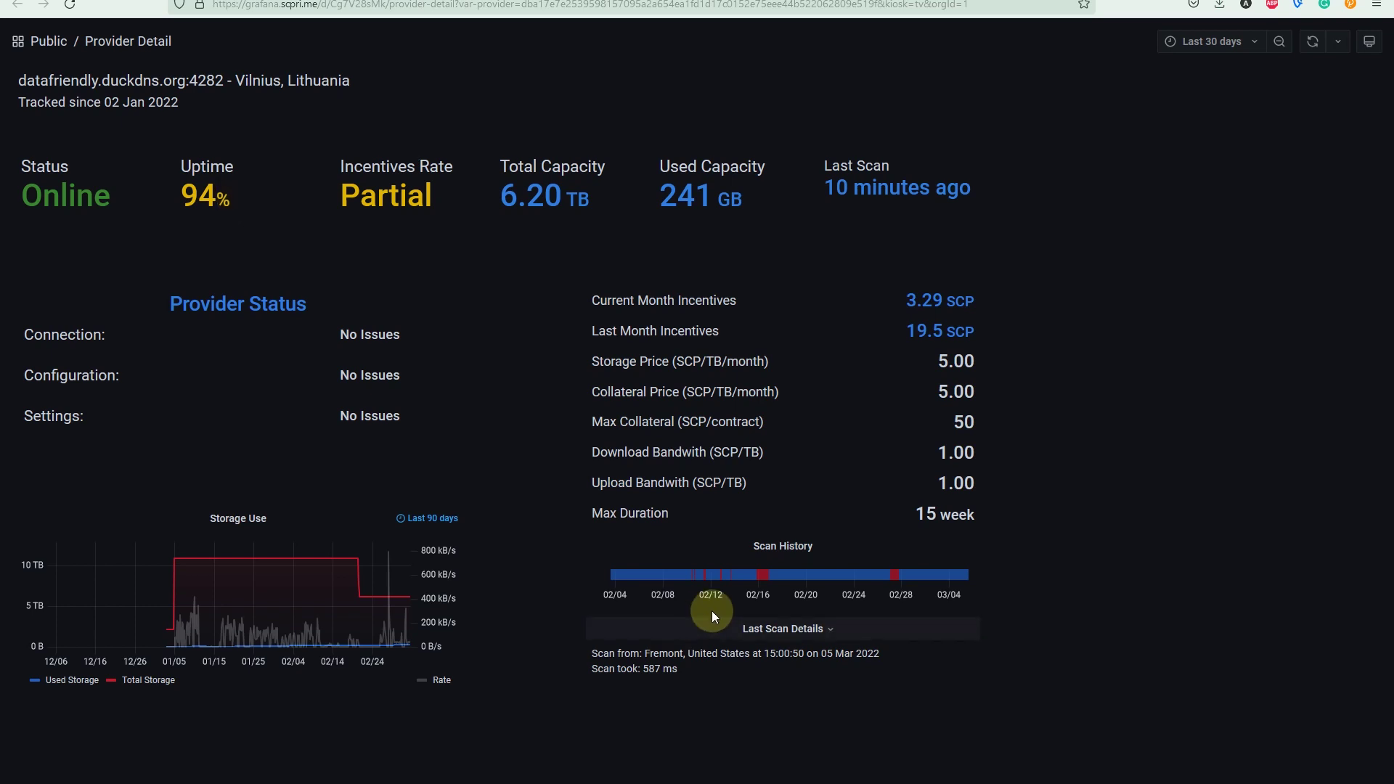
mouse_move(765, 575)
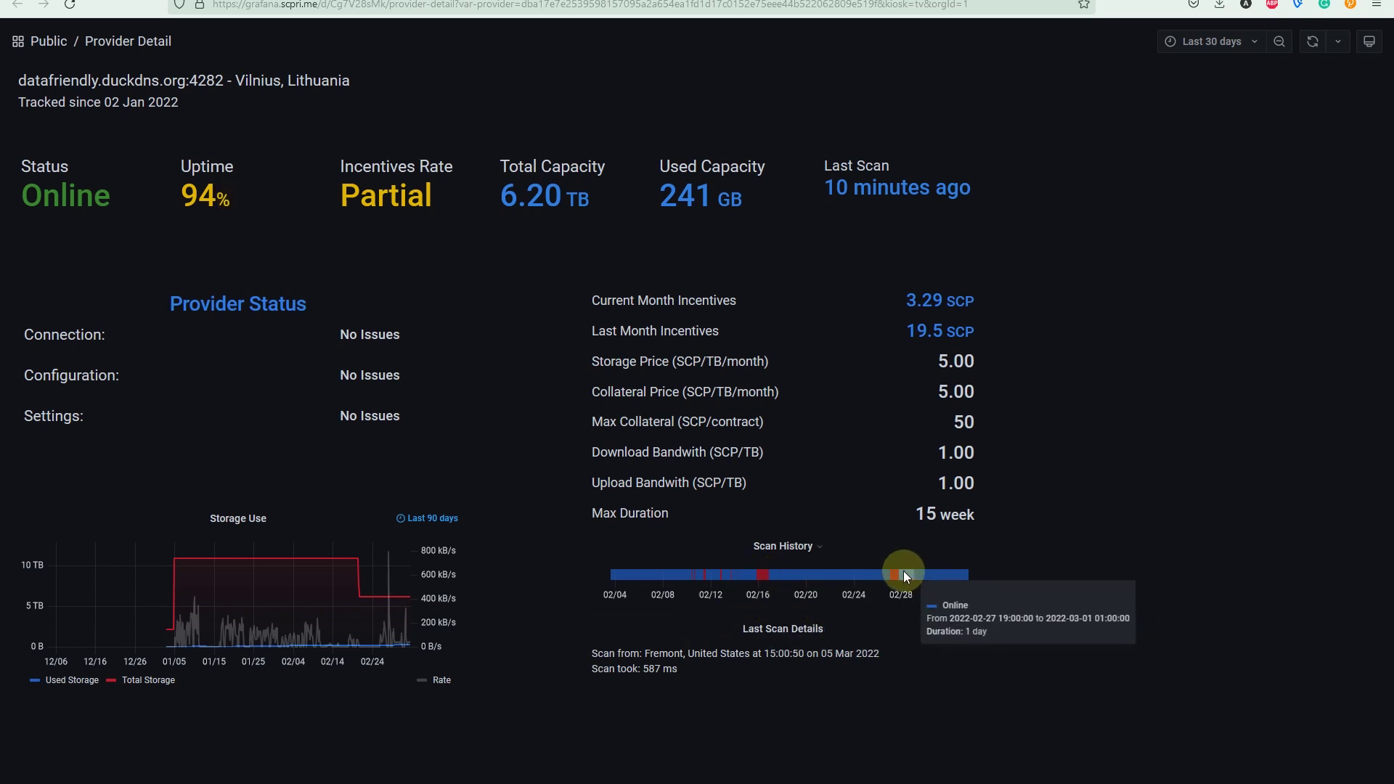